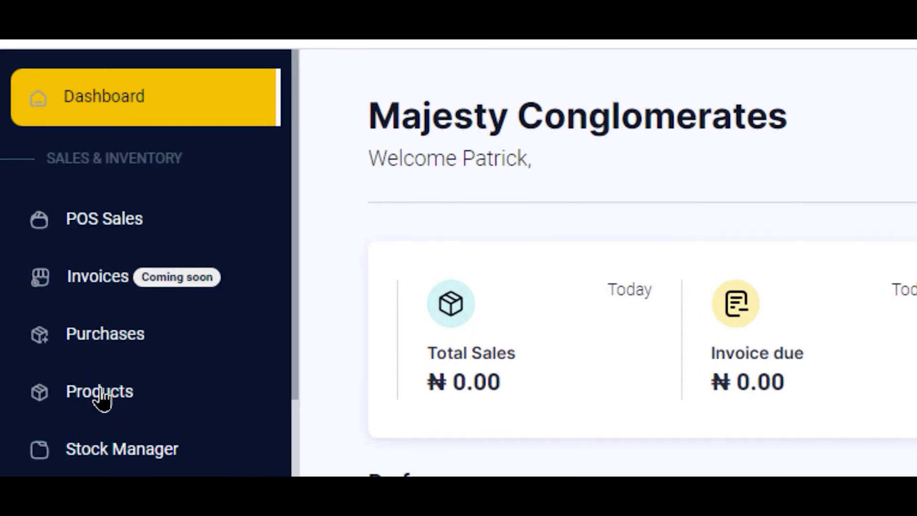
From Products, start a new product and toggle Manage Stock off and back on.
click(100, 391)
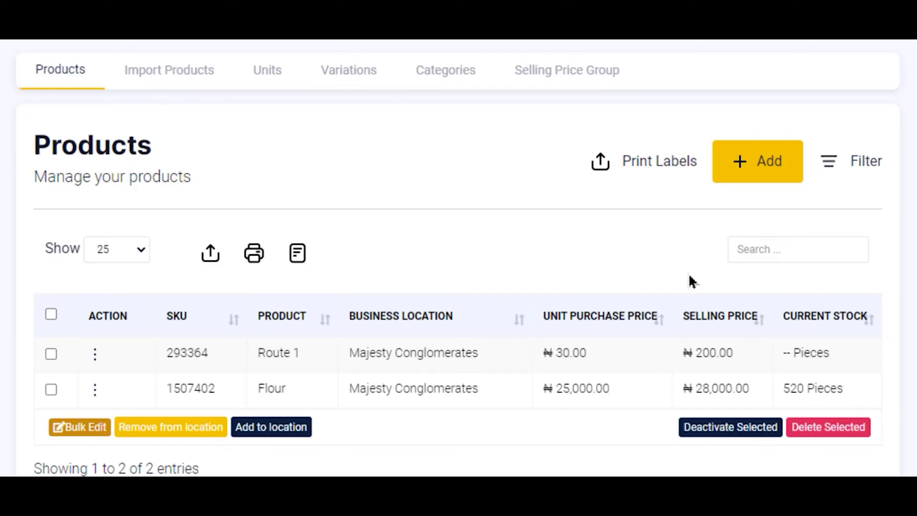
click(755, 165)
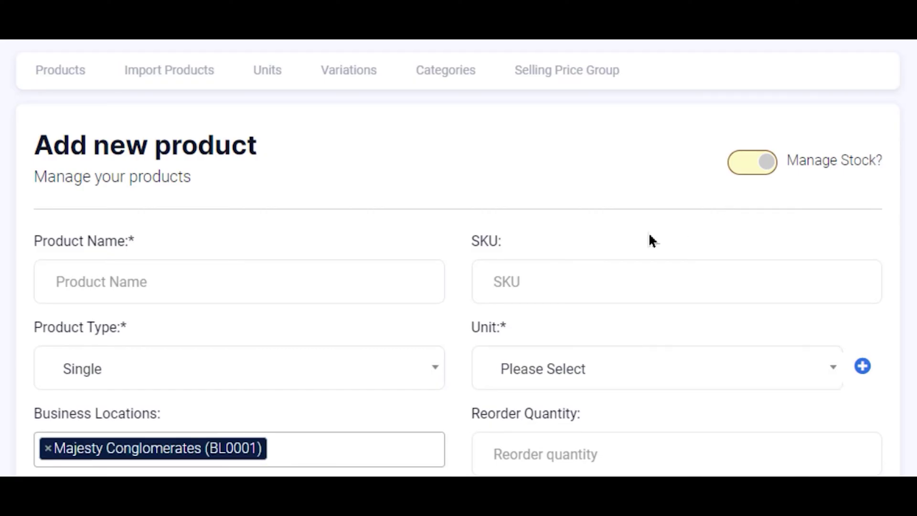
scroll(650, 236, down, 4)
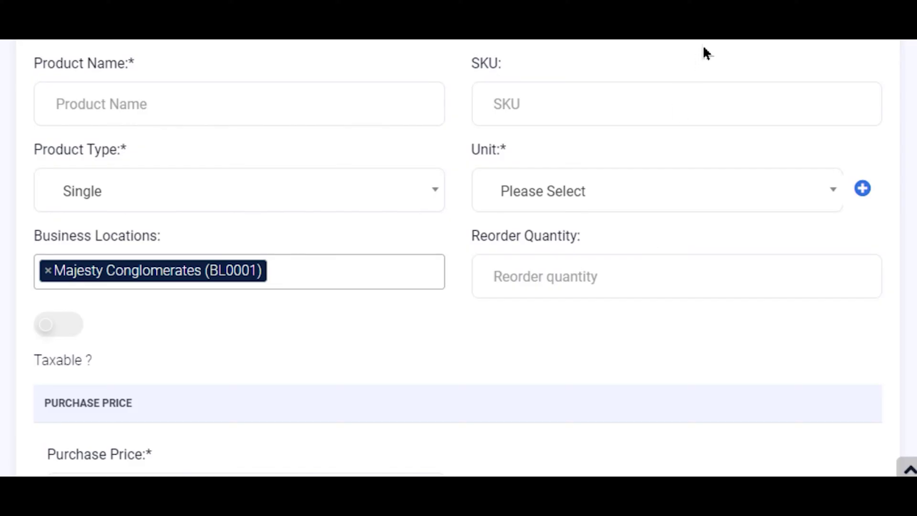
scroll(704, 48, up, 3)
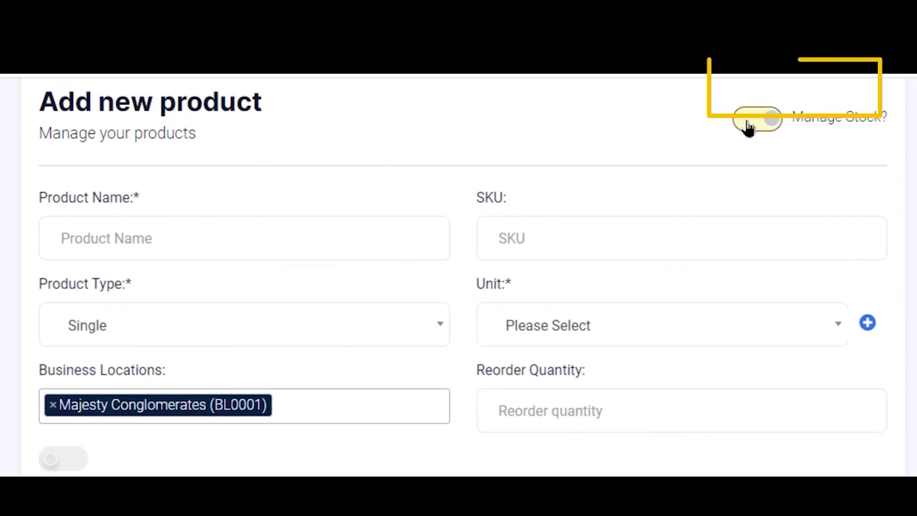
click(746, 118)
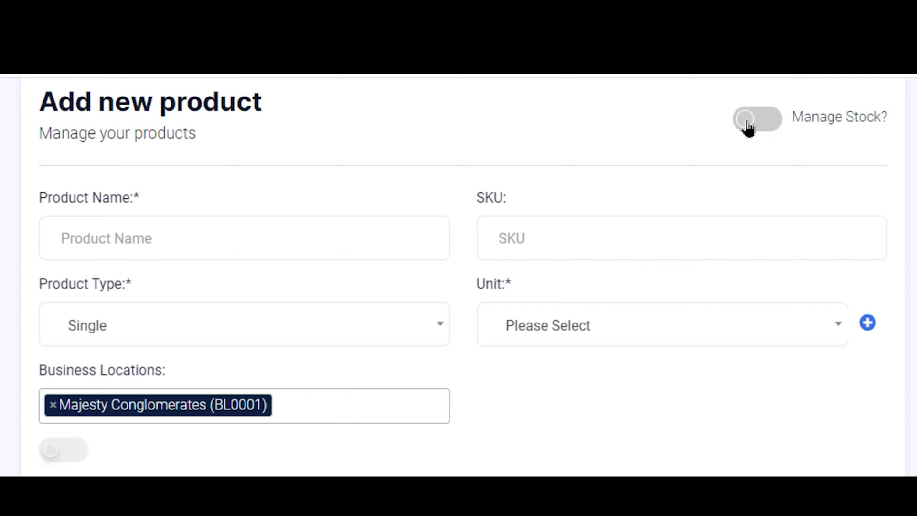
click(773, 122)
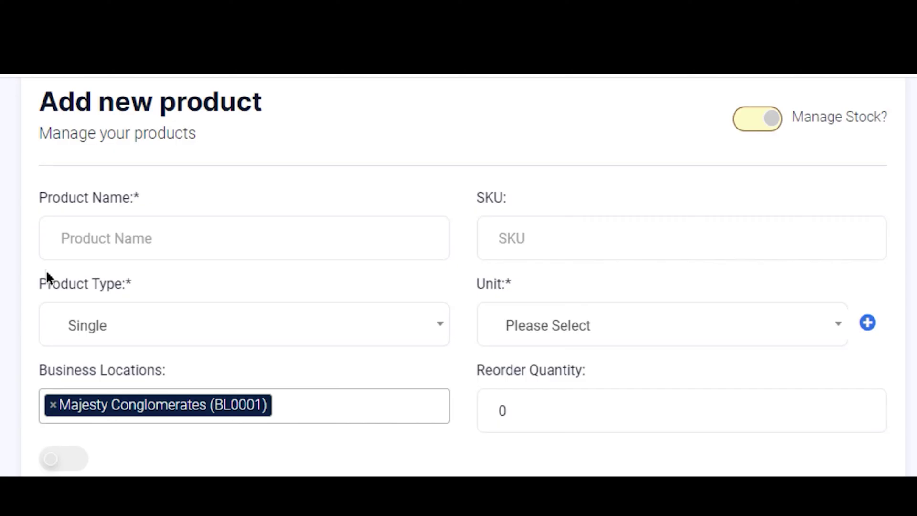
Enter 'Jack' in the Product Name field and move on to SKU.
click(106, 243)
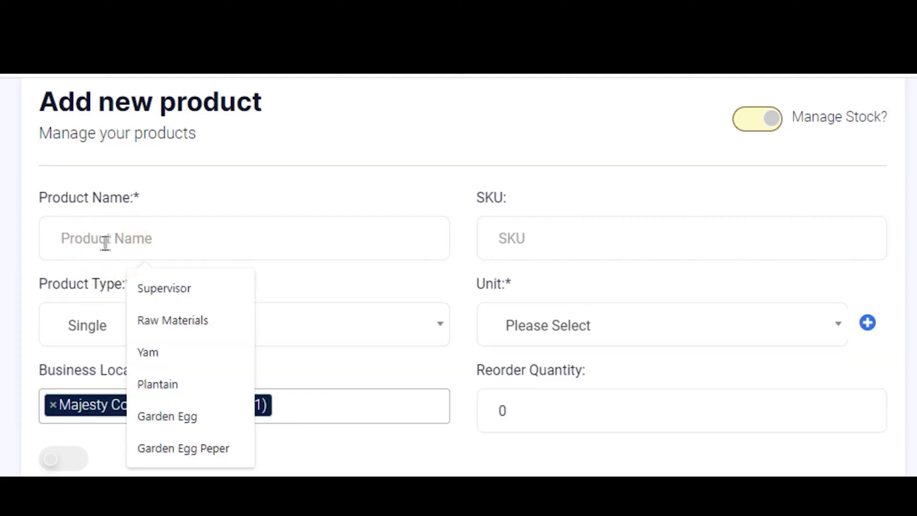
click(105, 244)
text(Jack)
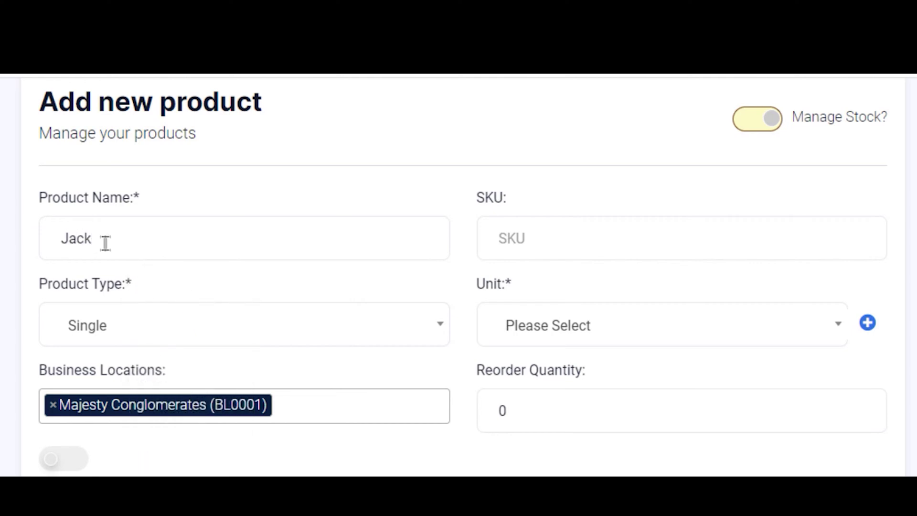
click(239, 192)
click(239, 192)
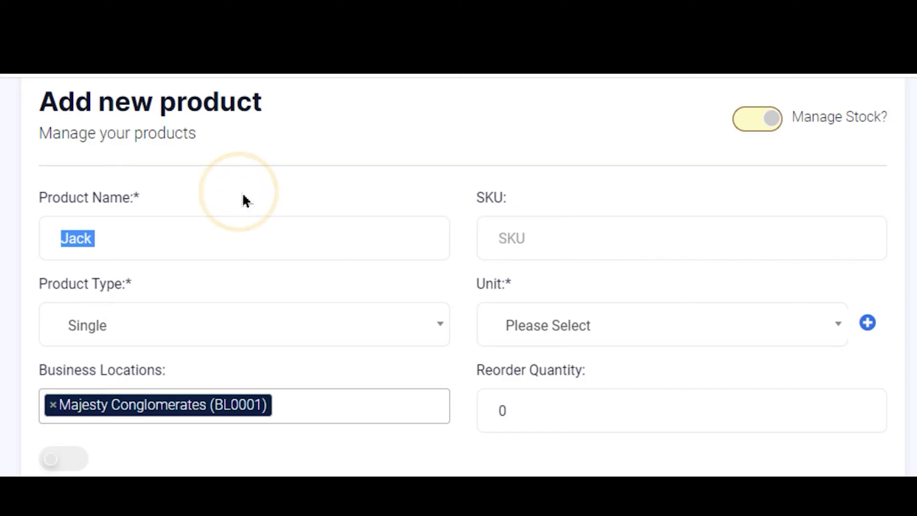
click(536, 241)
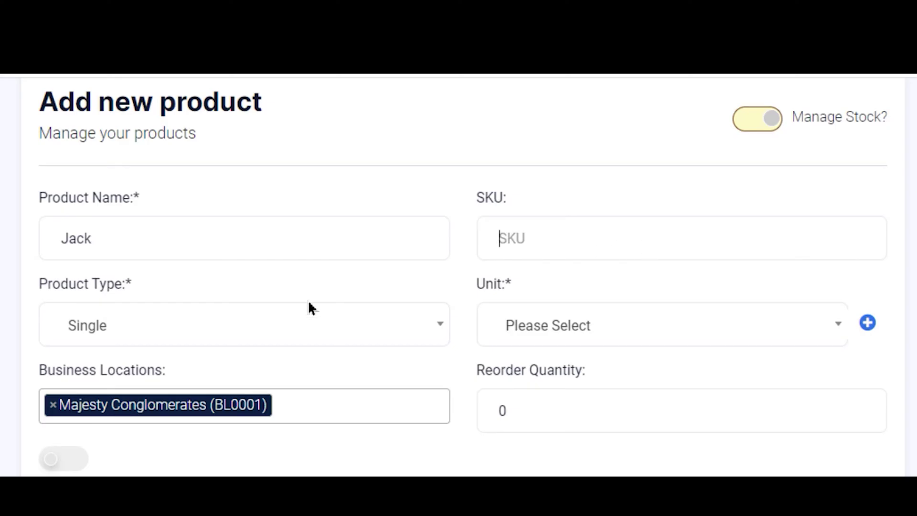
Keep type Single, set unit to Pieces (Pc(s)), and confirm the Majesty Conglomerates location.
click(169, 313)
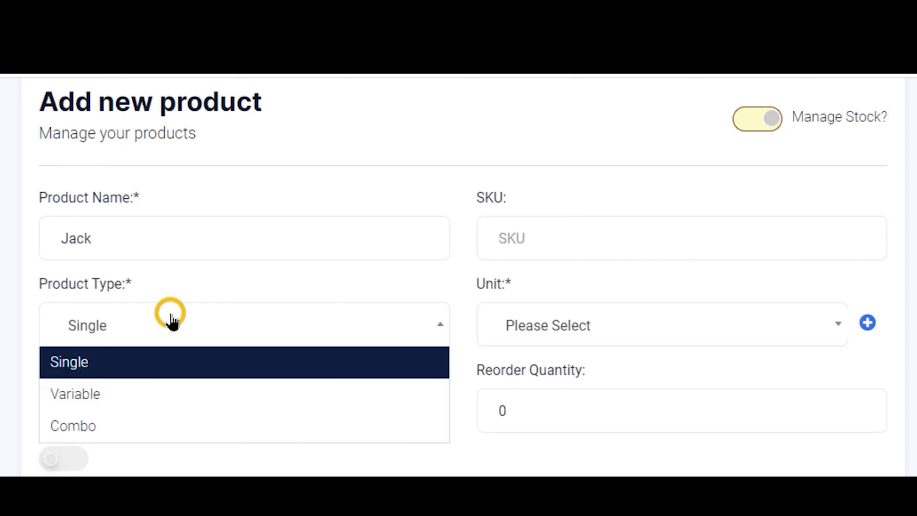
click(138, 367)
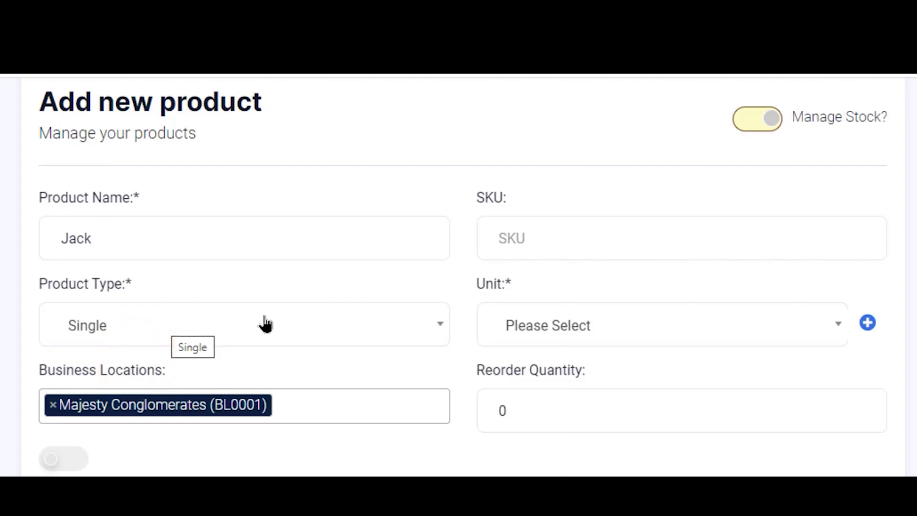
click(640, 329)
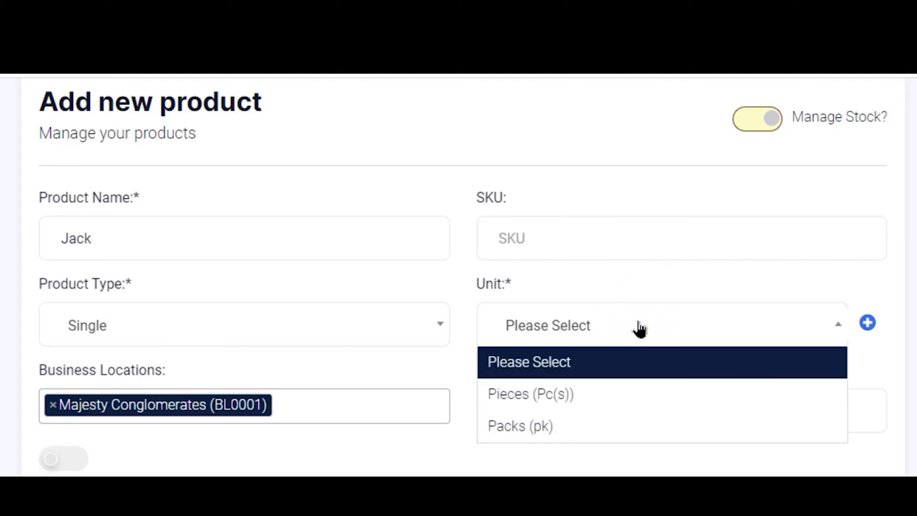
click(616, 398)
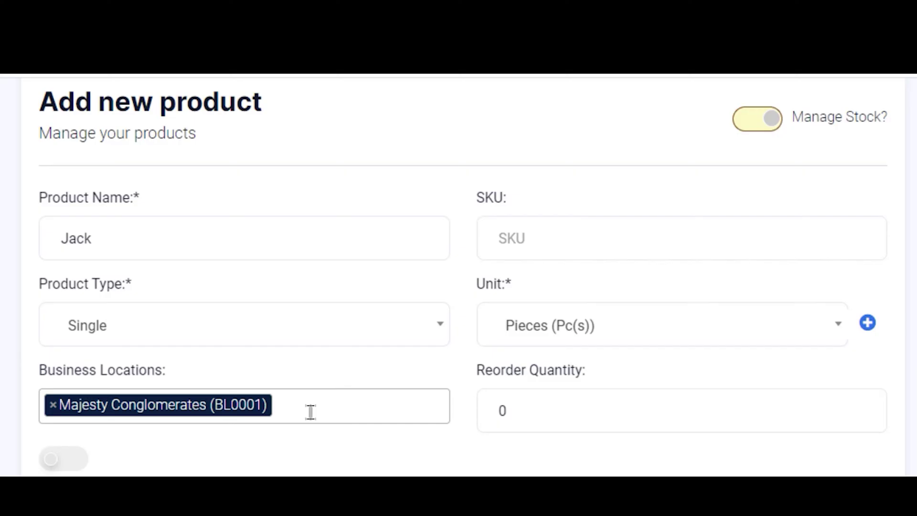
click(310, 412)
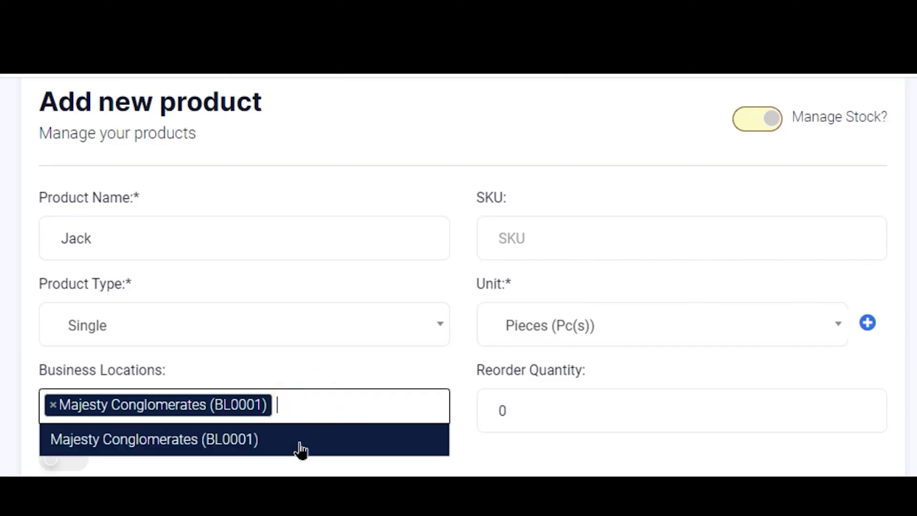
click(461, 473)
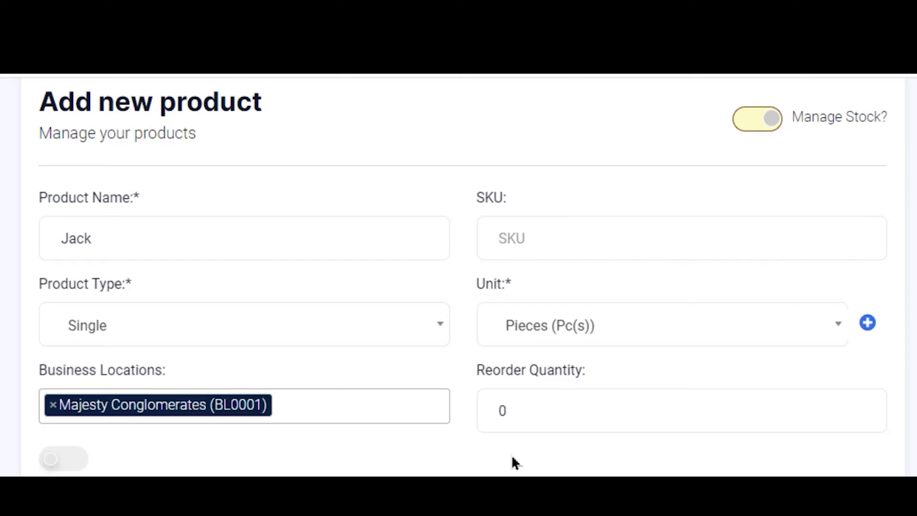
Set Jack's reorder quantity to 100.
click(560, 411)
double_click(560, 412)
text(100)
scroll(619, 449, down, 5)
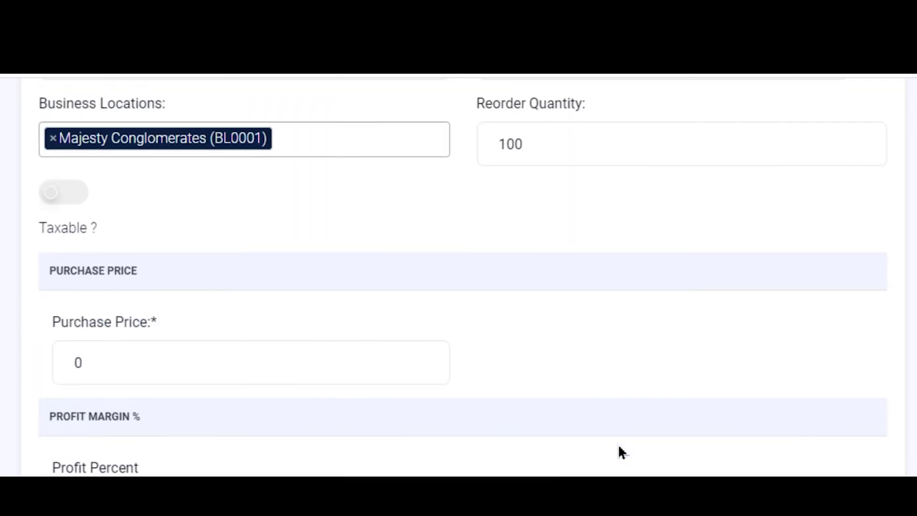
Enter a purchase price of 200.
click(118, 361)
text(200)
double_click(443, 380)
scroll(359, 377, up, 2)
scroll(360, 384, up, 4)
scroll(357, 386, down, 8)
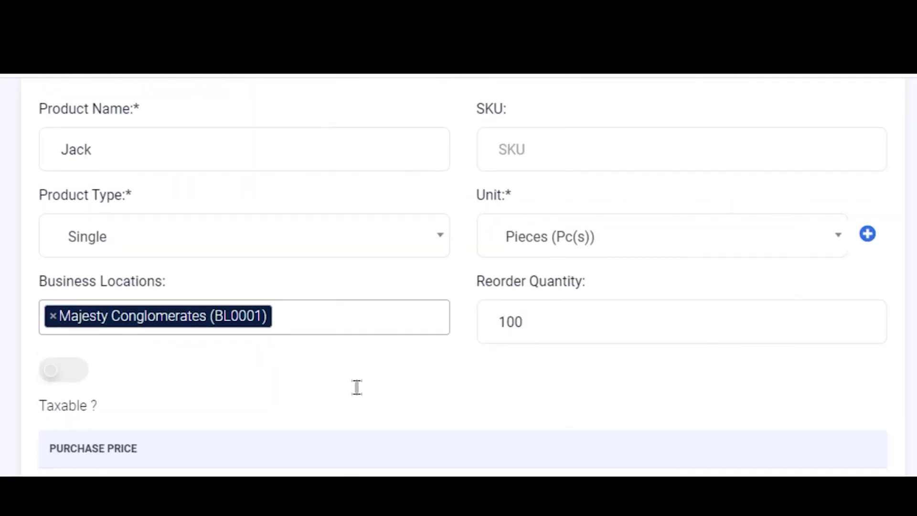
scroll(106, 386, down, 3)
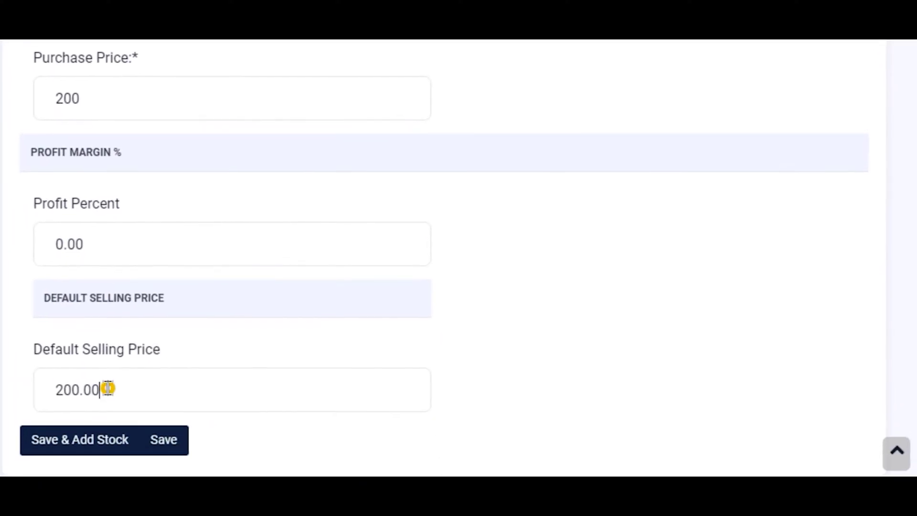
Set the default selling price to 500 and choose Save & Add Stock.
double_click(106, 386)
text(5)
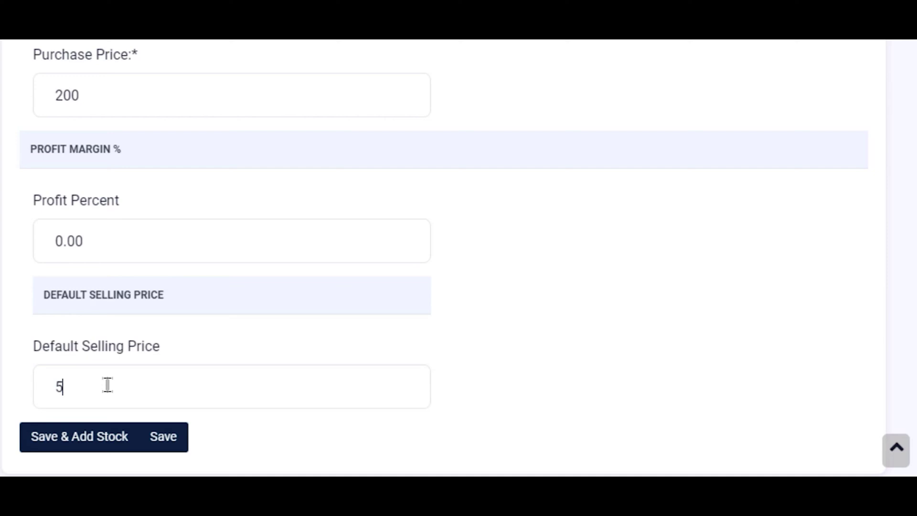
text(-00)
click(627, 421)
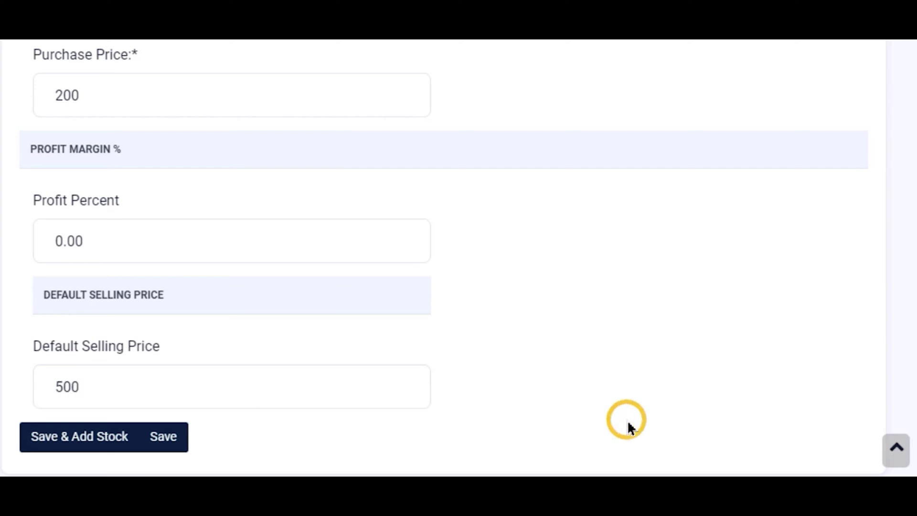
scroll(627, 427, up, 9)
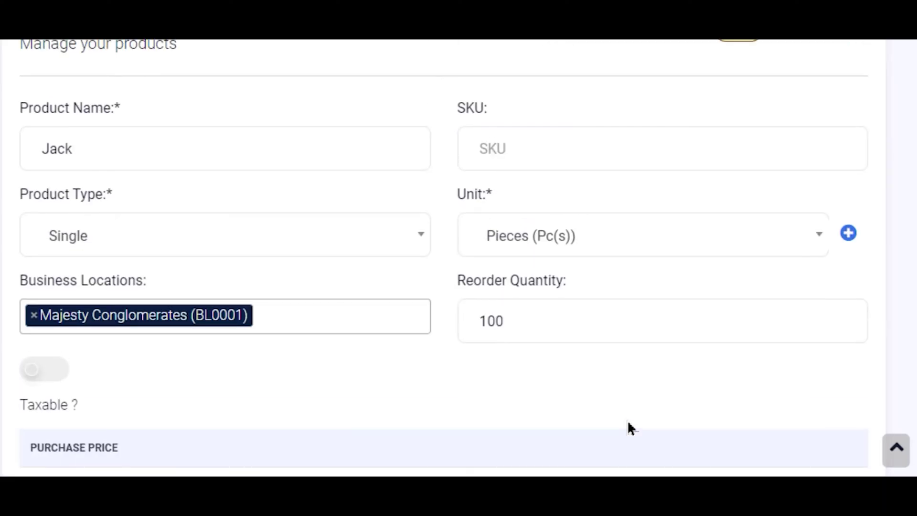
scroll(627, 423, down, 9)
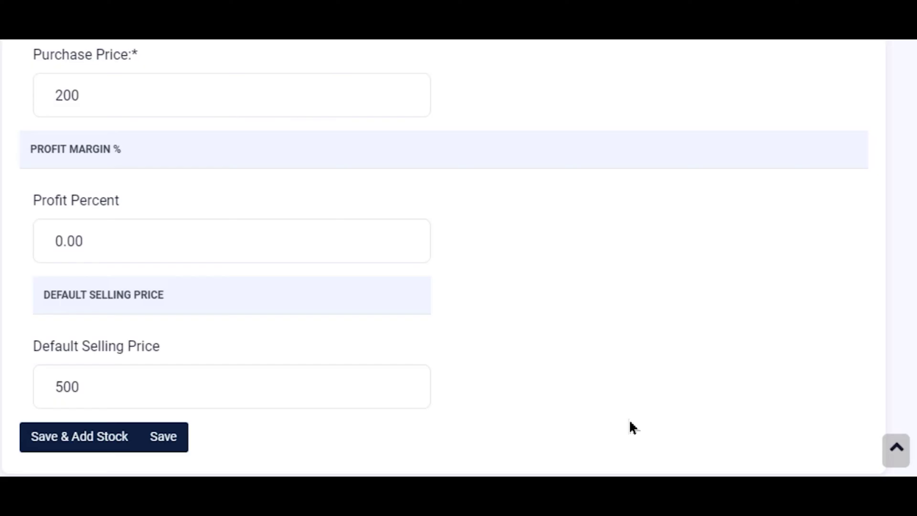
click(59, 440)
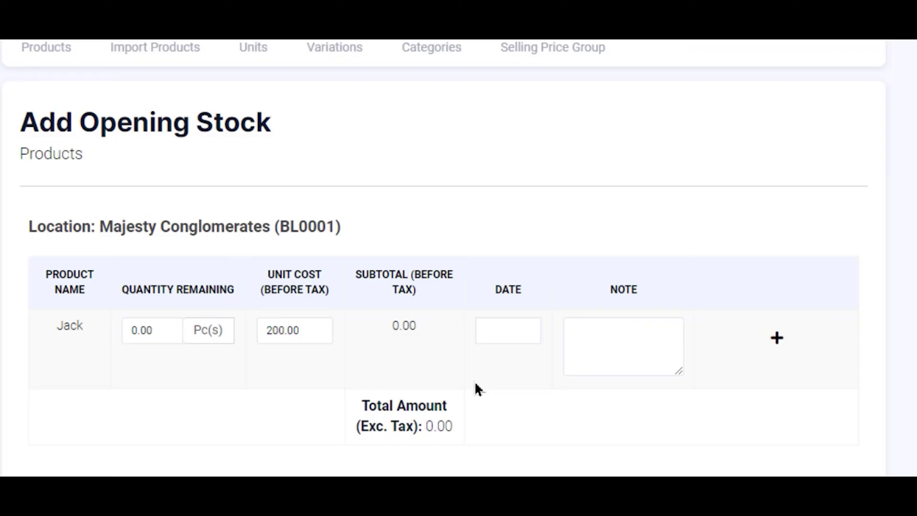
Enter 182 as Jack's opening quantity at unit cost 200 and save the opening stock.
double_click(142, 329)
text(182)
click(207, 403)
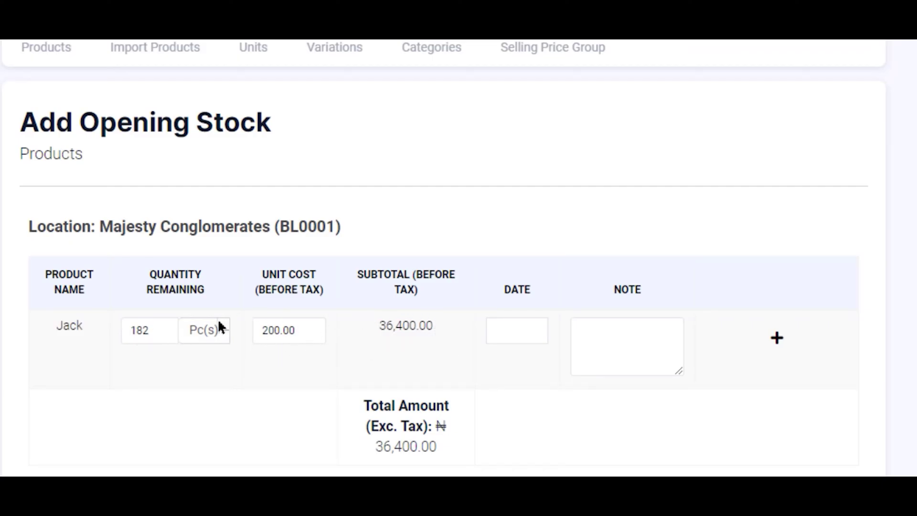
scroll(582, 368, down, 2)
scroll(583, 368, down, 2)
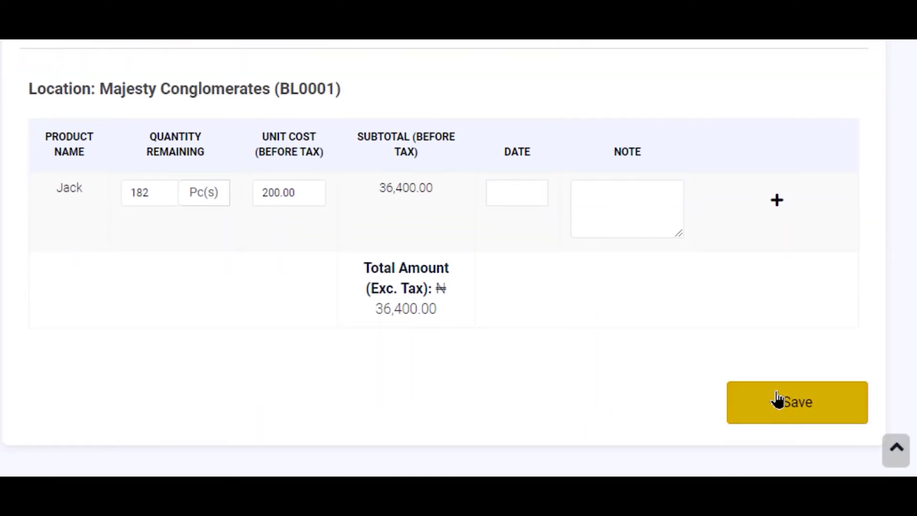
click(777, 398)
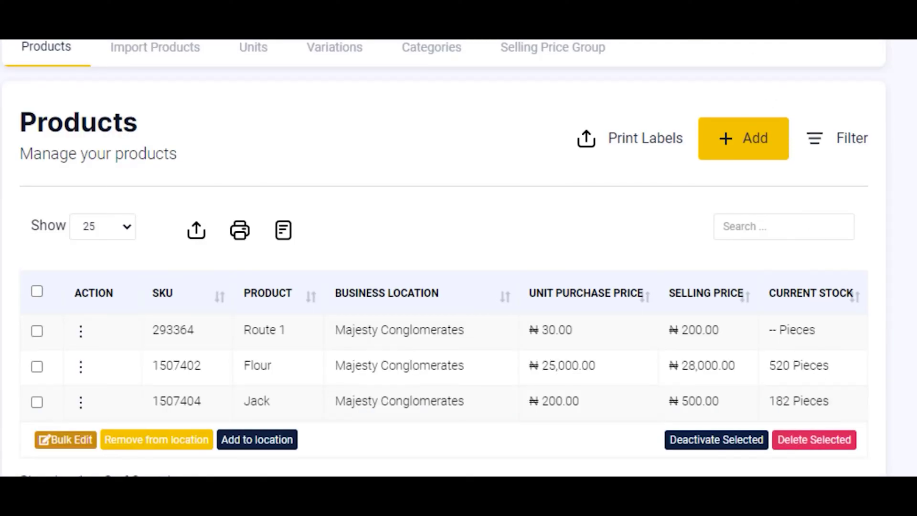
scroll(317, 266, down, 2)
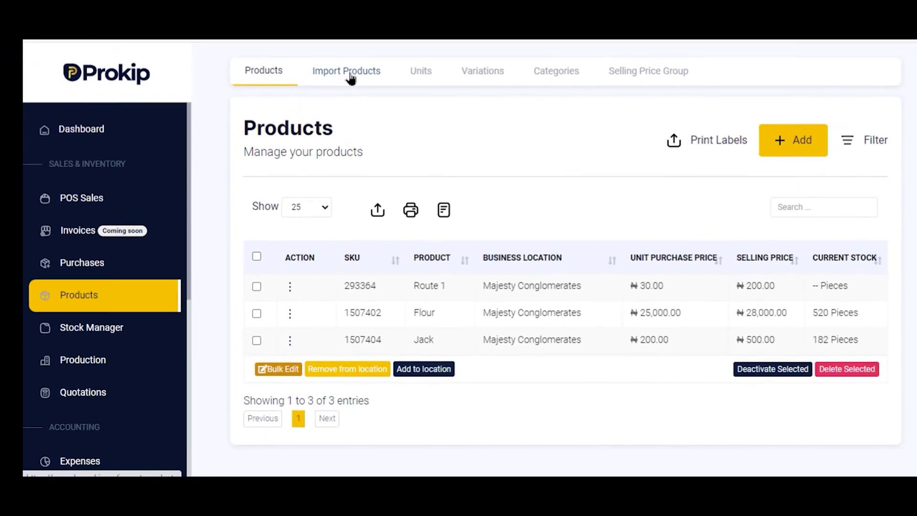
Go to Import Products and download the product import template file.
click(349, 74)
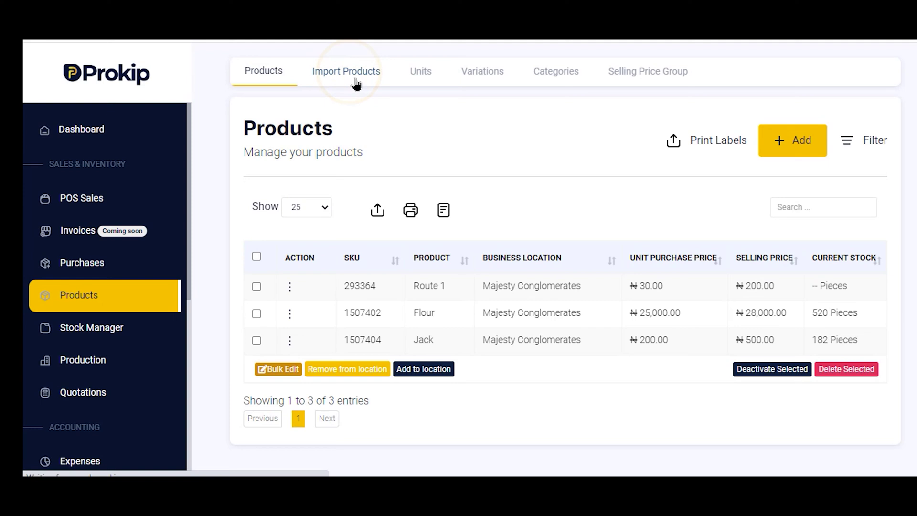
scroll(674, 292, down, 2)
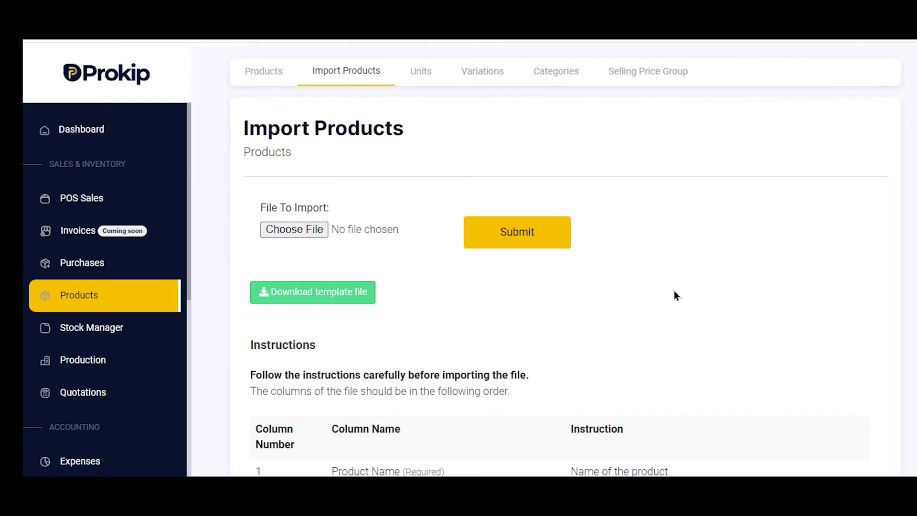
scroll(674, 292, down, 2)
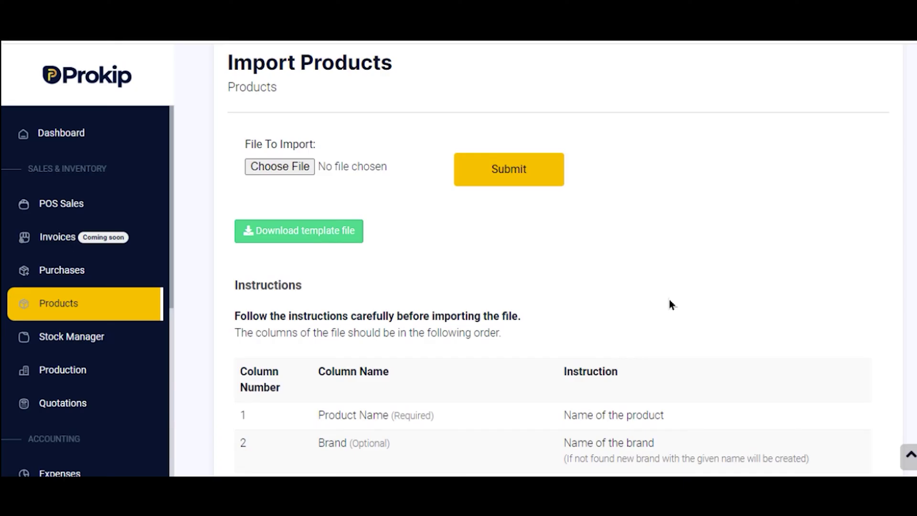
click(324, 230)
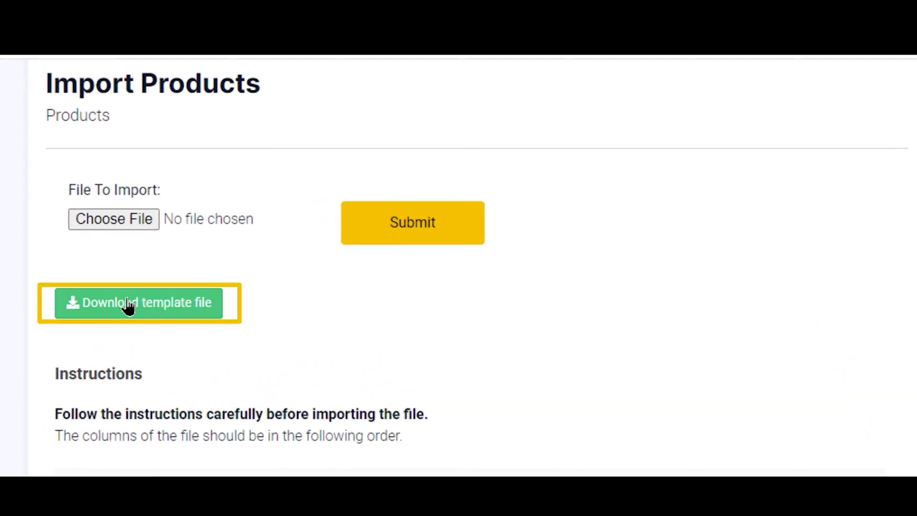
click(186, 311)
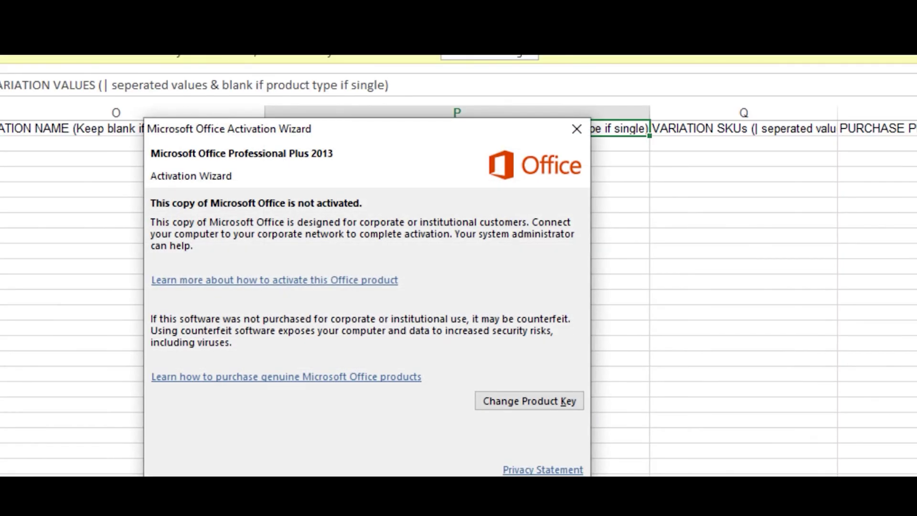
Dismiss the Office activation prompt and enable editing on the downloaded template.
key(Escape)
scroll(459, 287, left, 5)
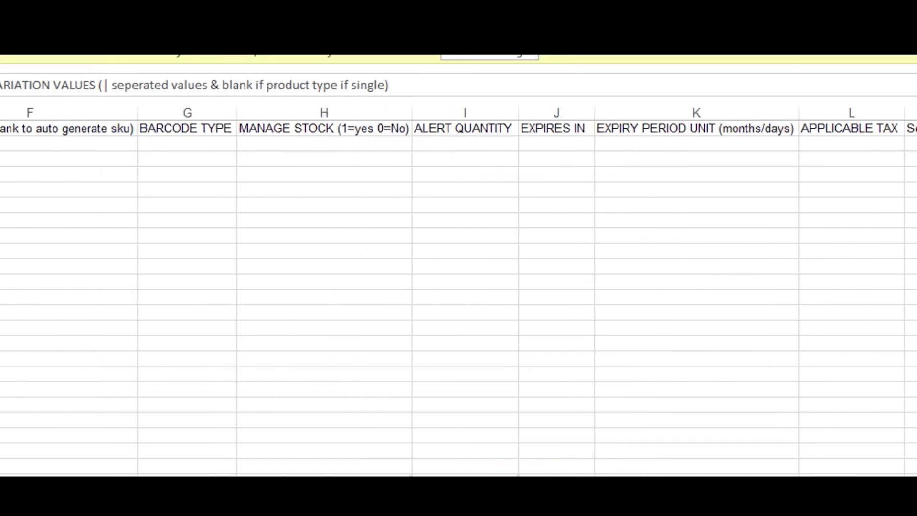
scroll(458, 286, left, 1)
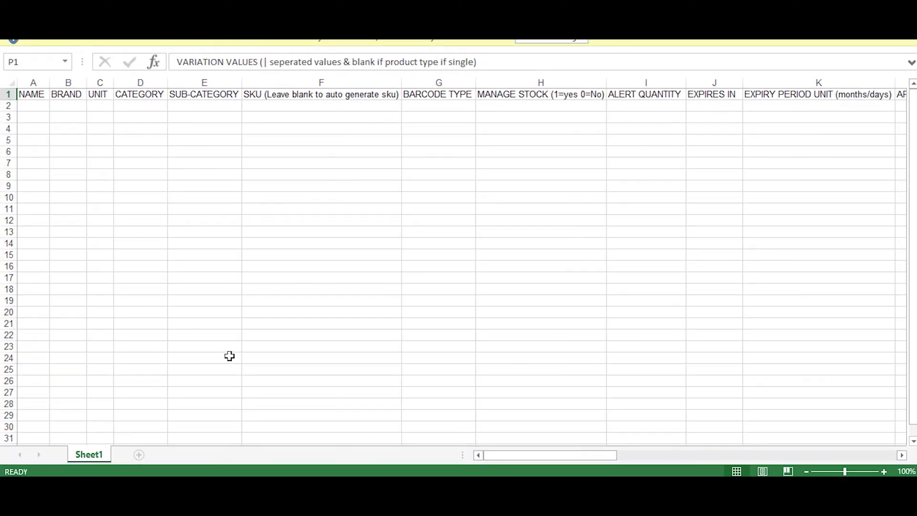
click(550, 40)
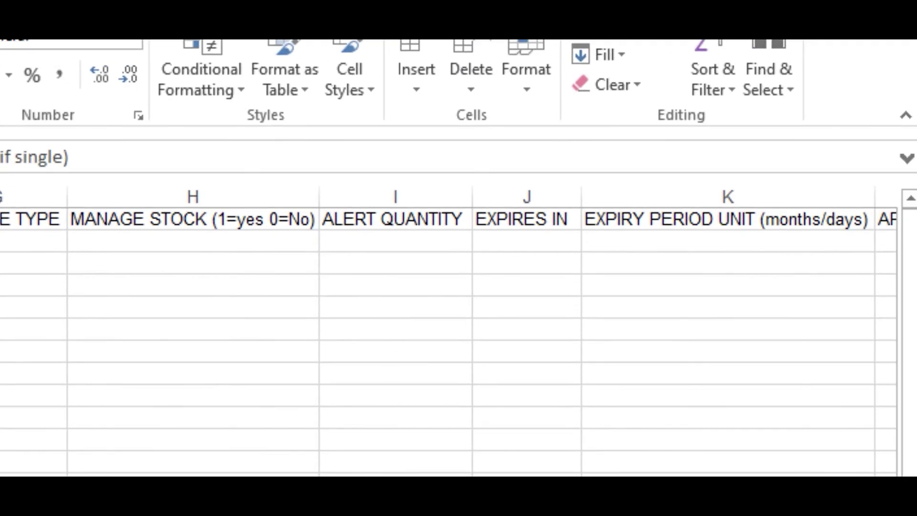
scroll(449, 334, right, 4)
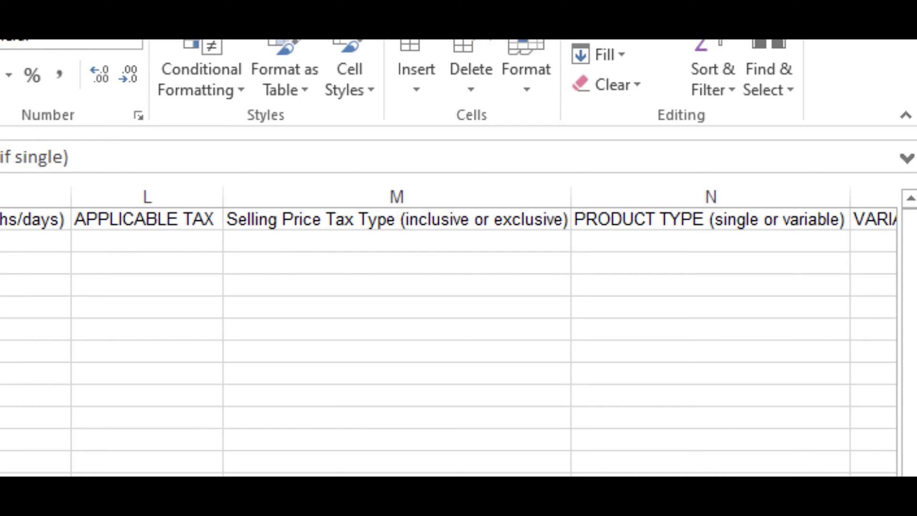
scroll(449, 335, right, 3)
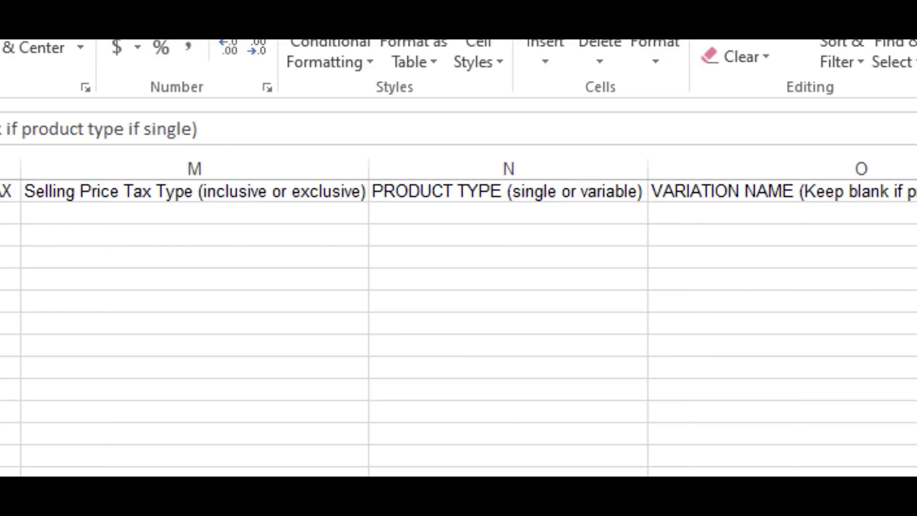
Select the entry cells under PRODUCT TYPE and both PURCHASE PRICE columns (including and excluding tax).
click(508, 210)
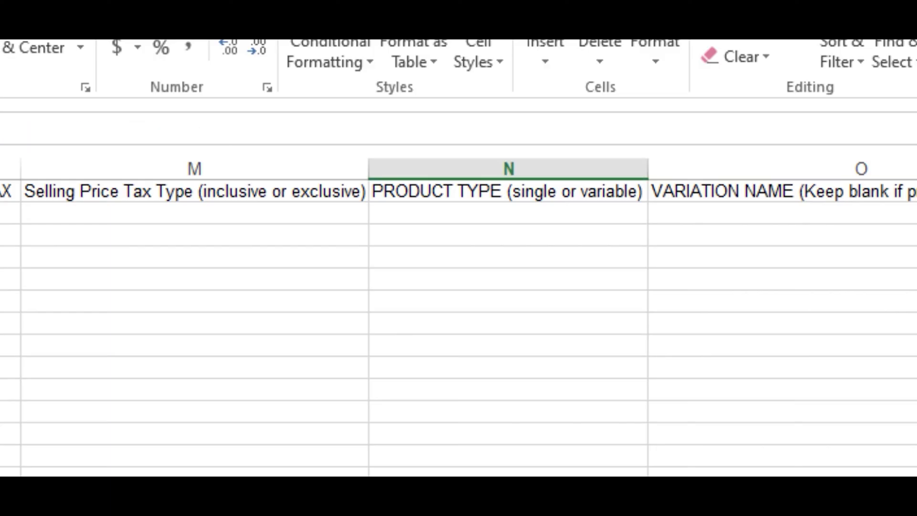
scroll(459, 310, right, 5)
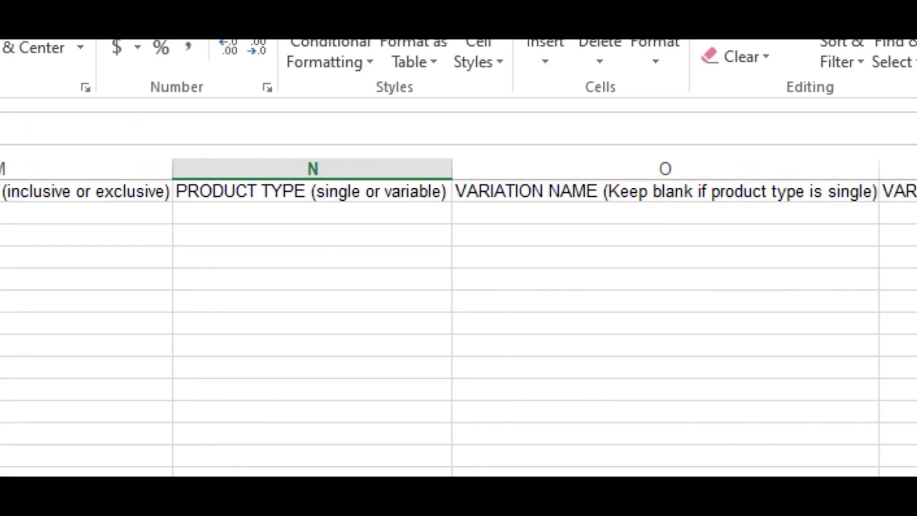
scroll(459, 310, right, 3)
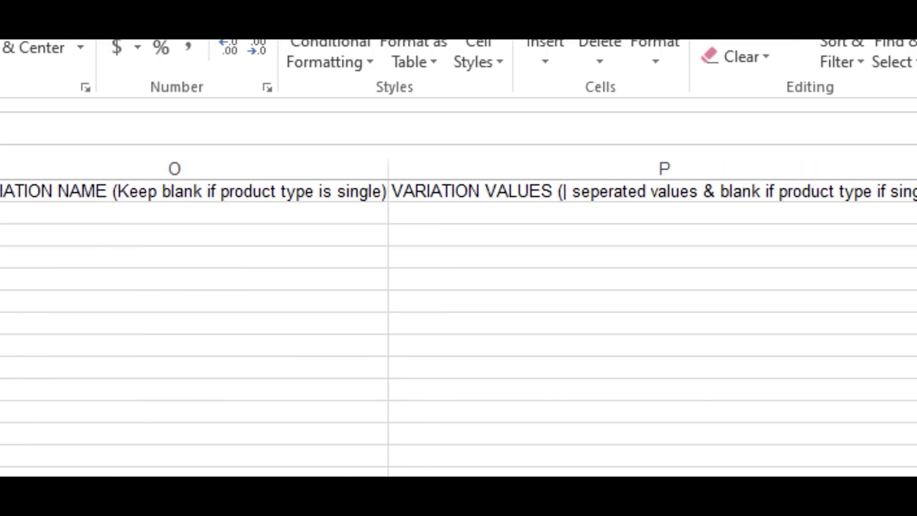
scroll(459, 310, right, 6)
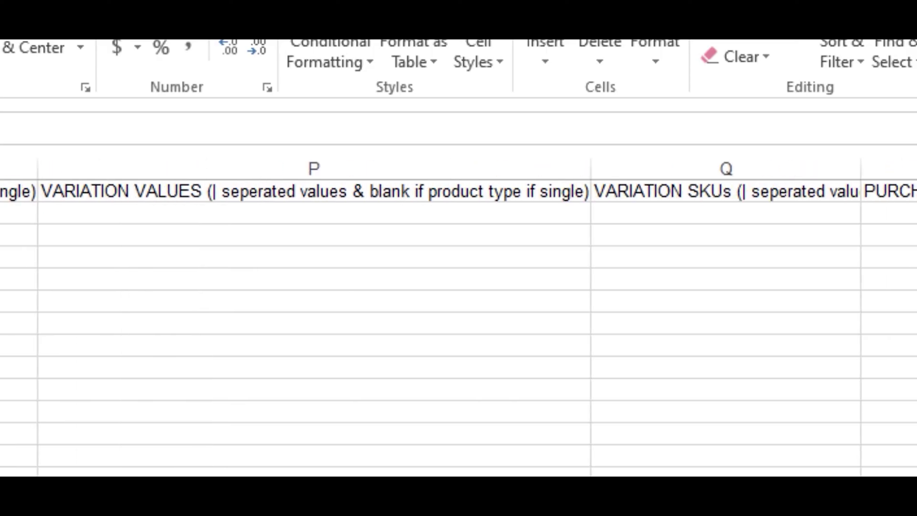
scroll(458, 310, right, 3)
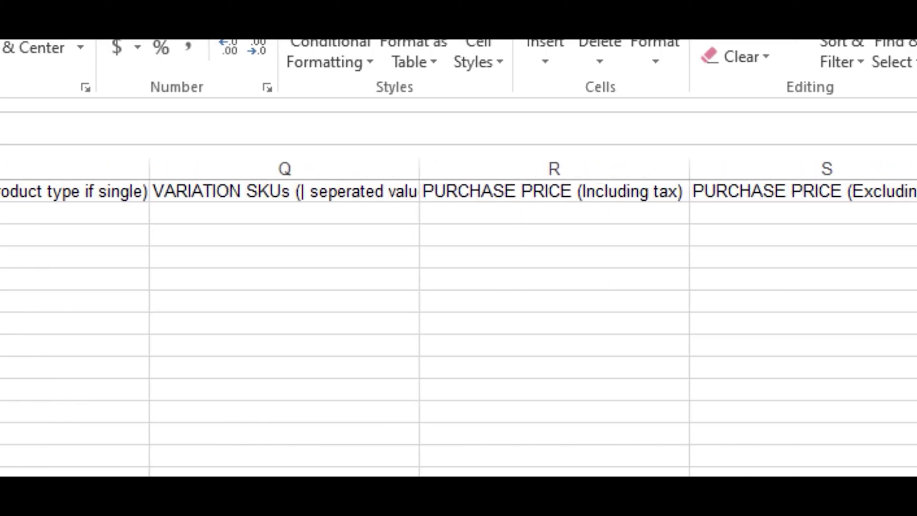
scroll(458, 310, left, 3)
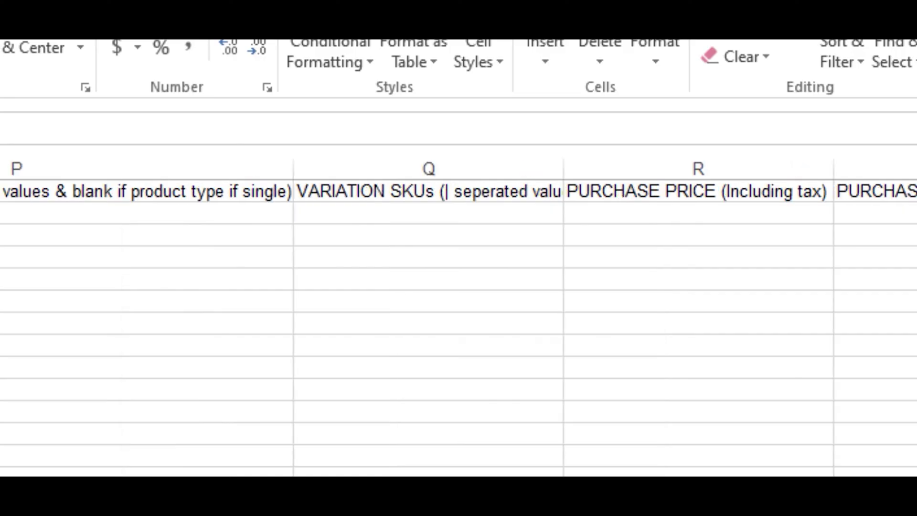
click(675, 213)
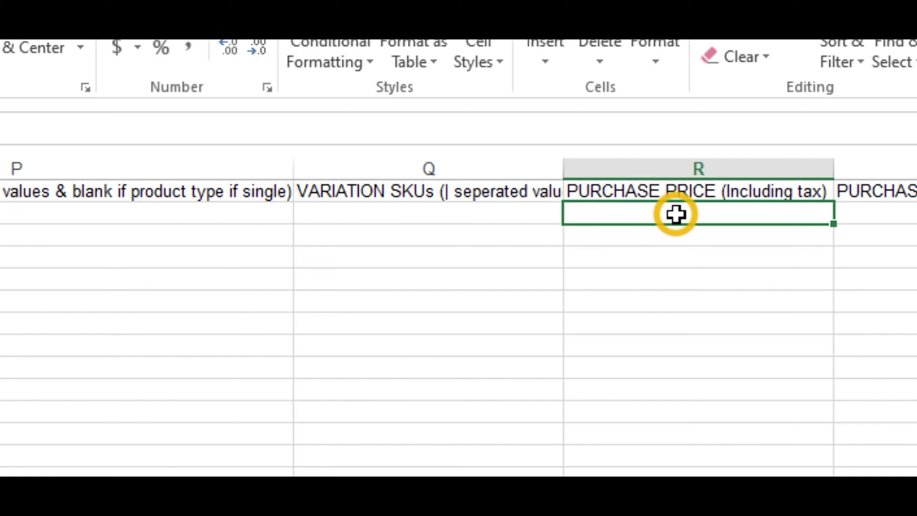
click(888, 215)
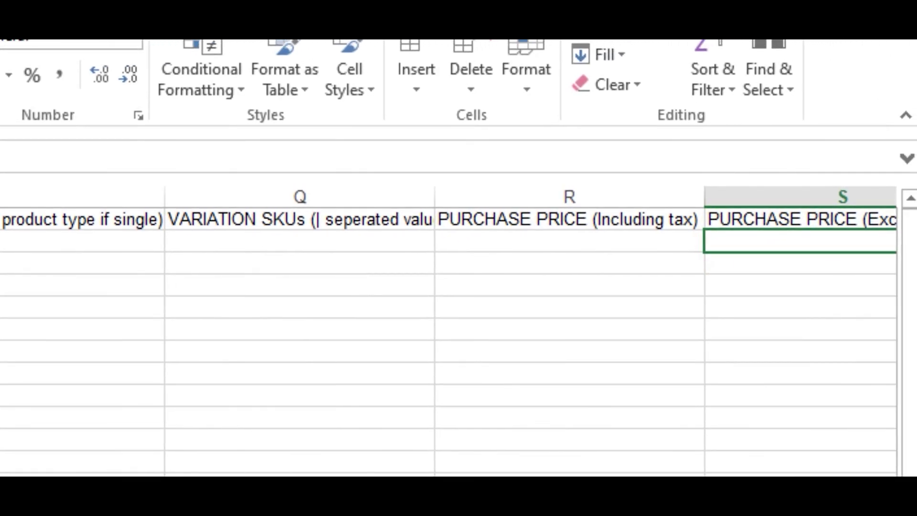
Select the SELLING PRICE, OPENING STOCK and LOCATION entry cells, then scroll back across the sheet.
scroll(449, 334, right, 6)
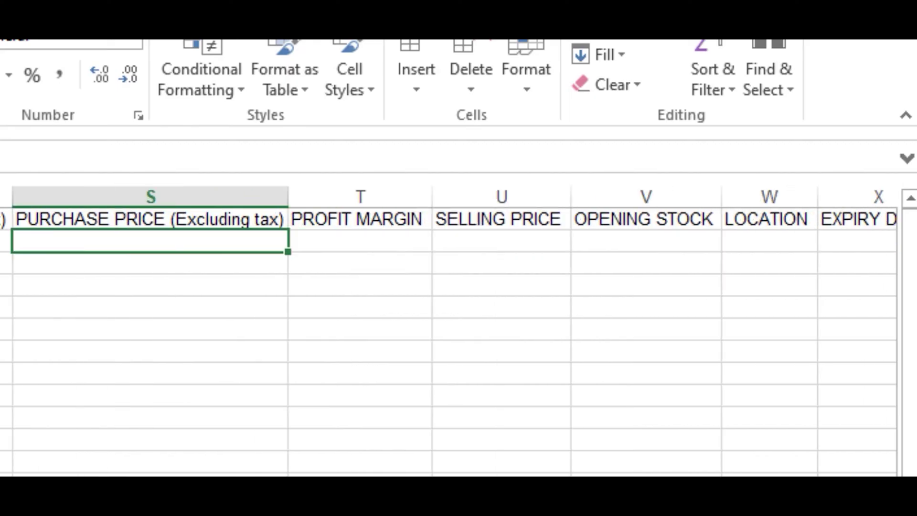
scroll(448, 334, left, 2)
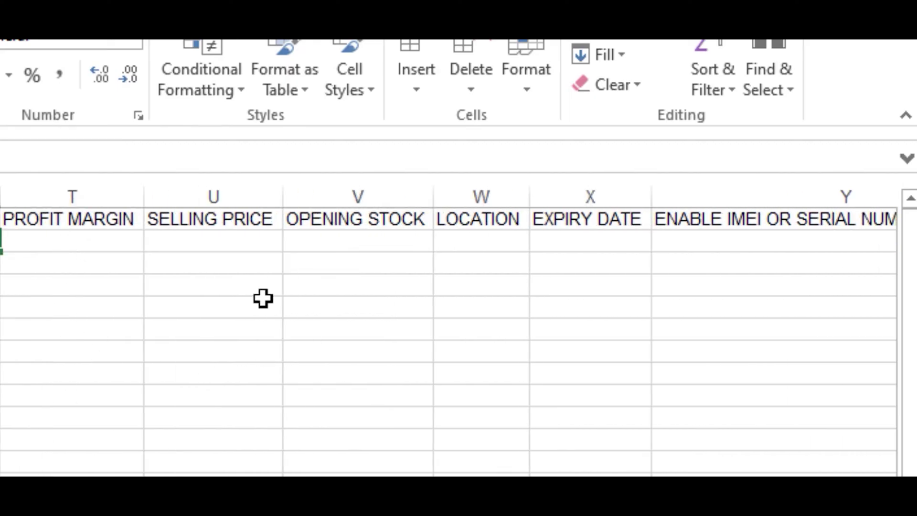
click(215, 241)
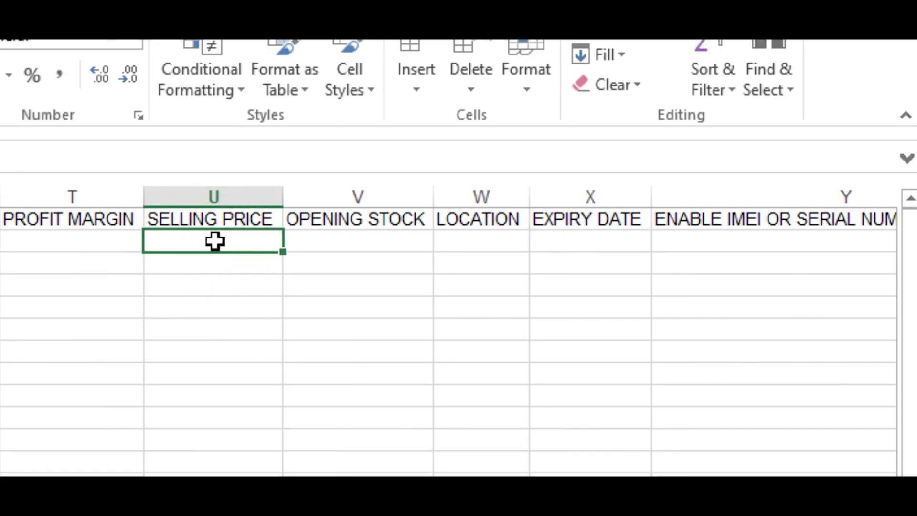
click(353, 247)
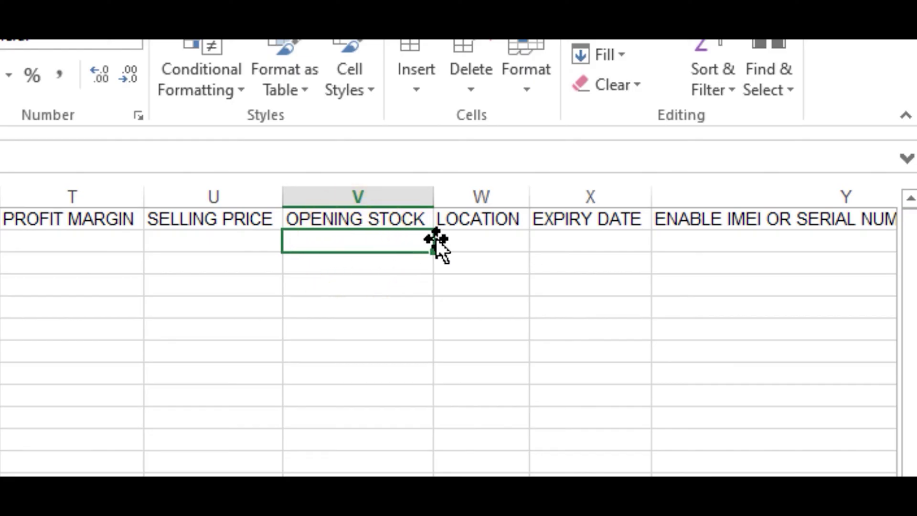
click(479, 248)
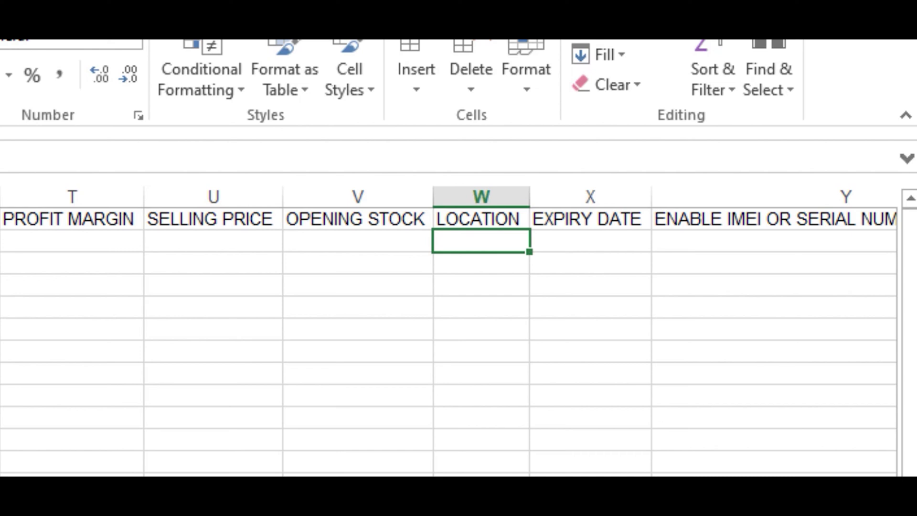
scroll(449, 329, left, 10)
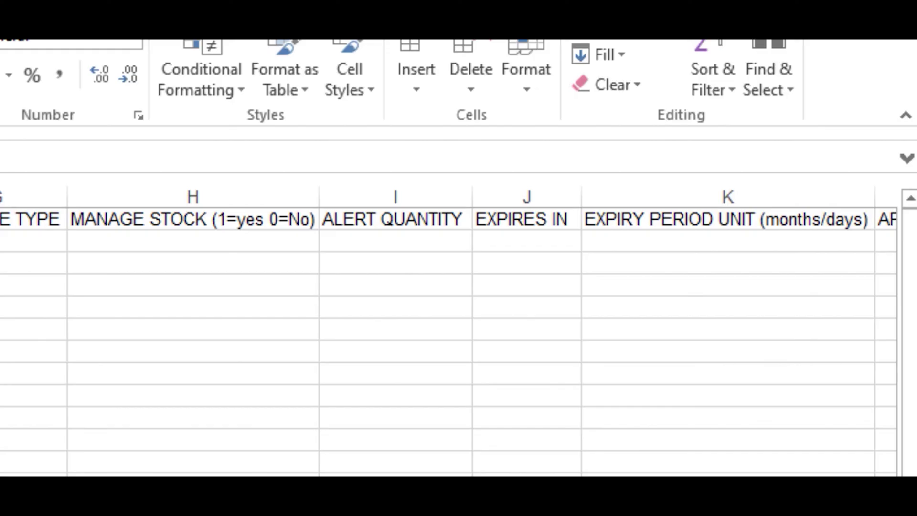
scroll(449, 331, right, 6)
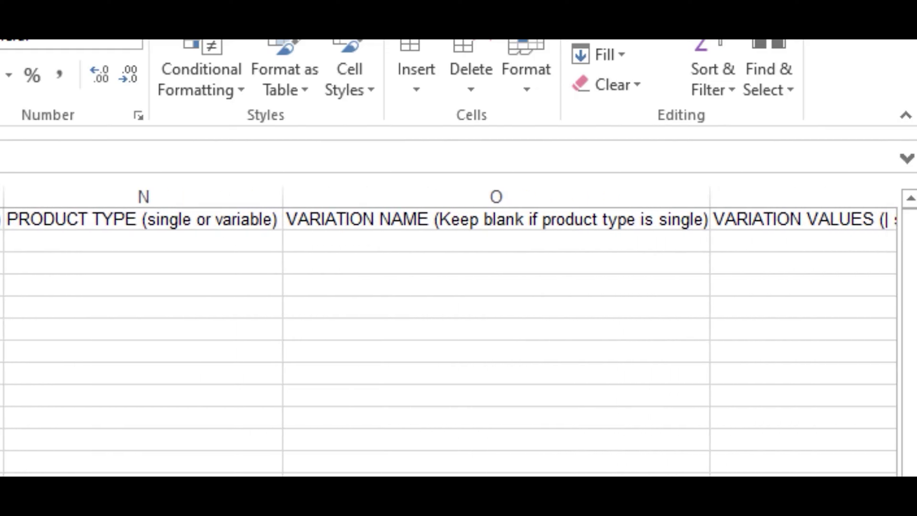
scroll(448, 331, right, 1)
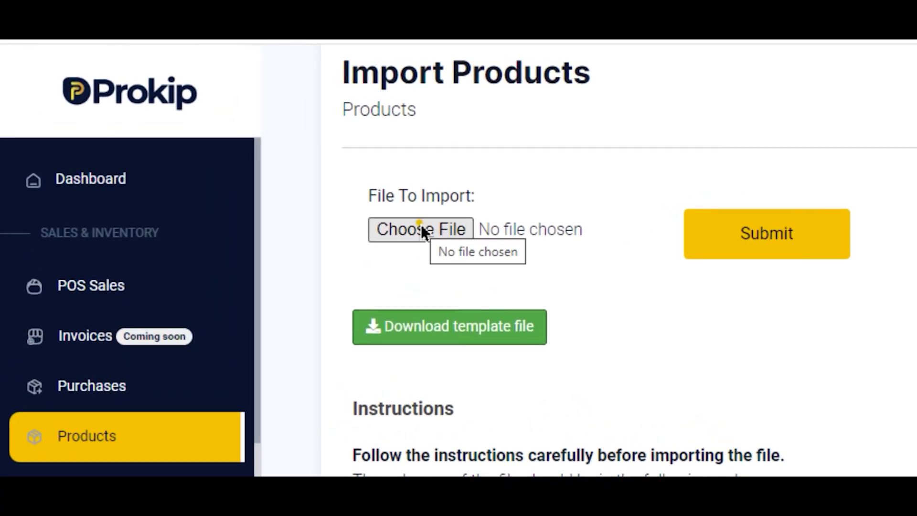
click(420, 229)
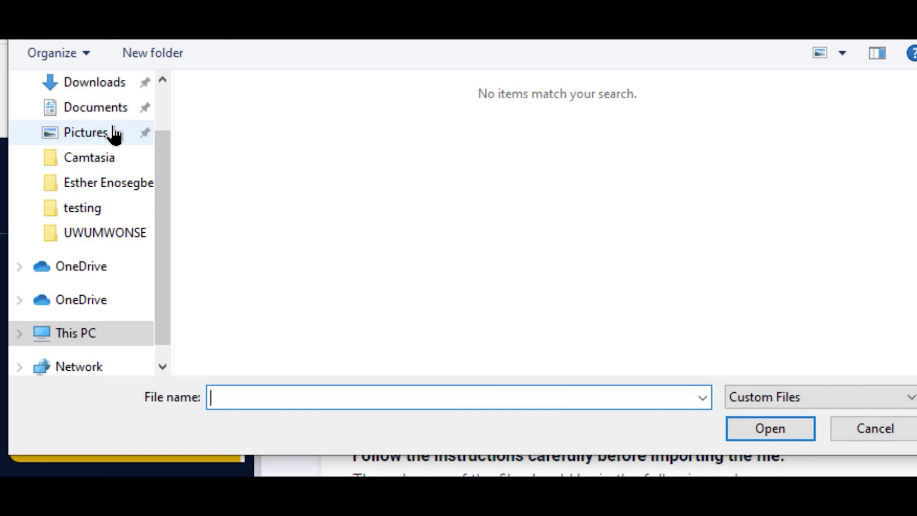
click(860, 424)
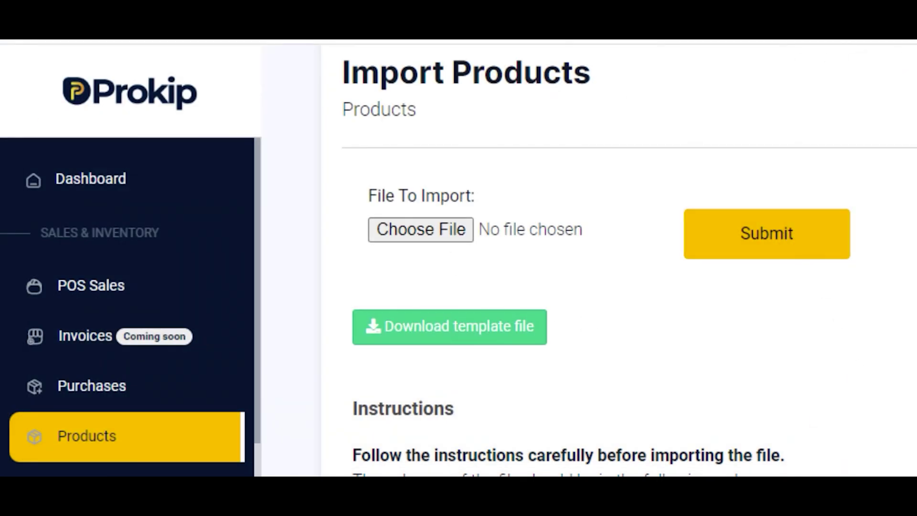
scroll(761, 273, down, 5)
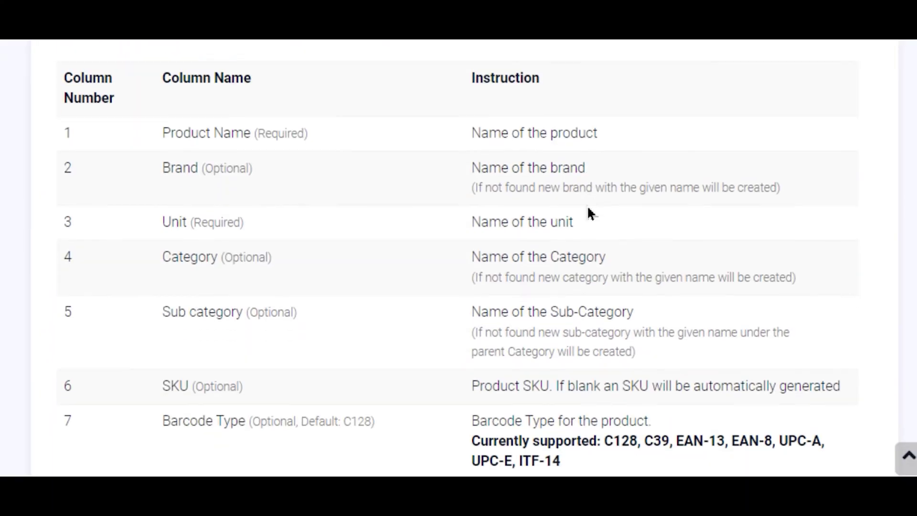
scroll(588, 209, down, 5)
scroll(394, 210, down, 7)
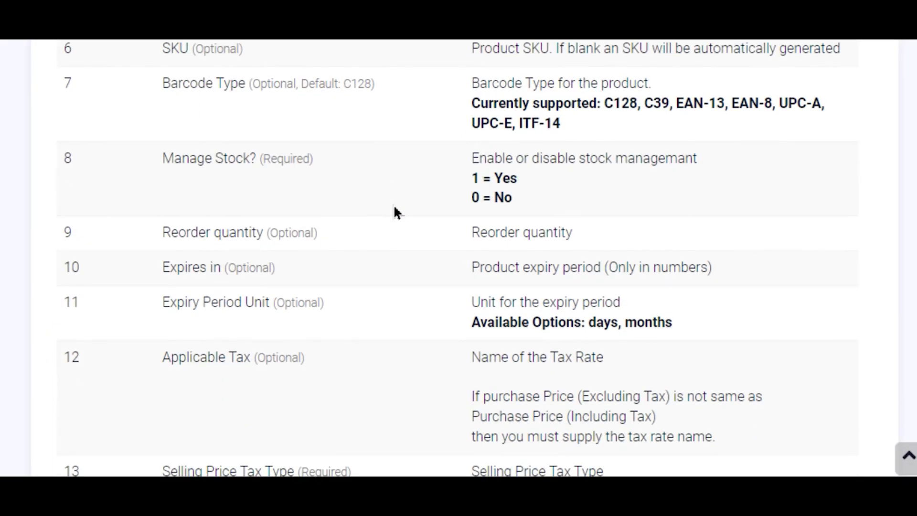
scroll(393, 208, up, 14)
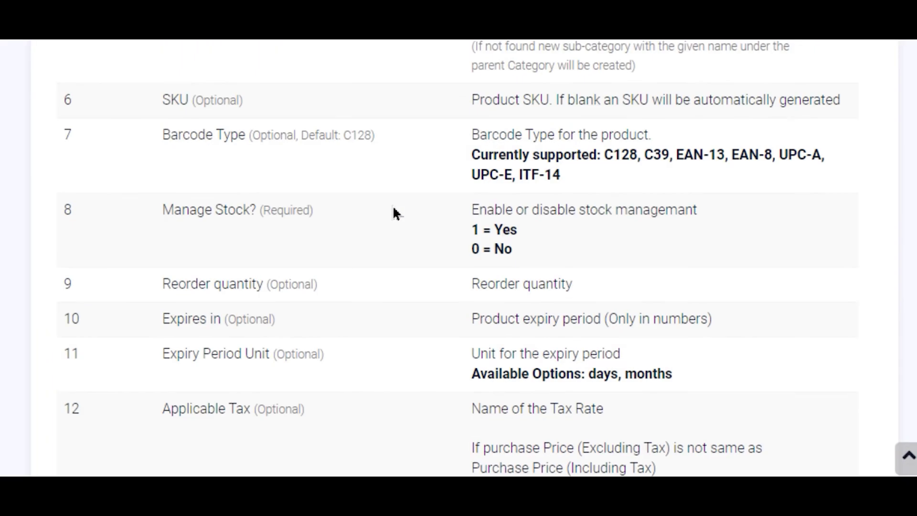
scroll(389, 212, up, 7)
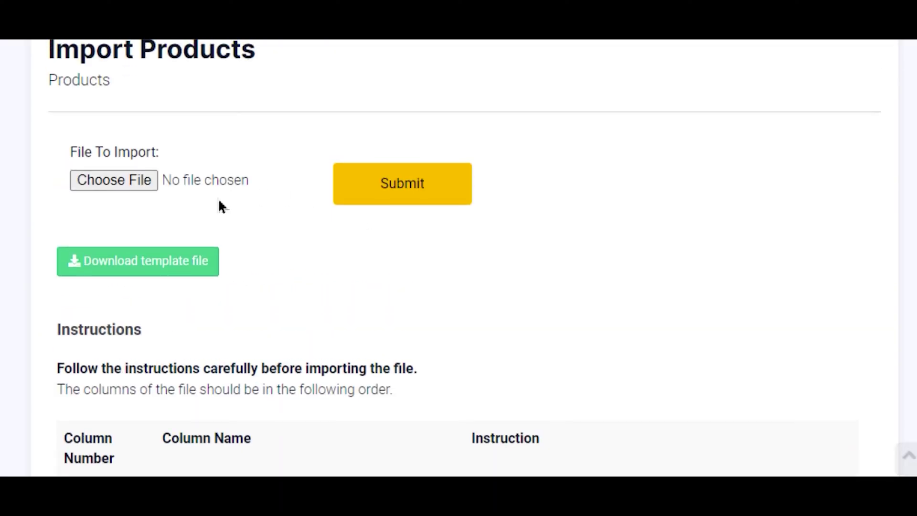